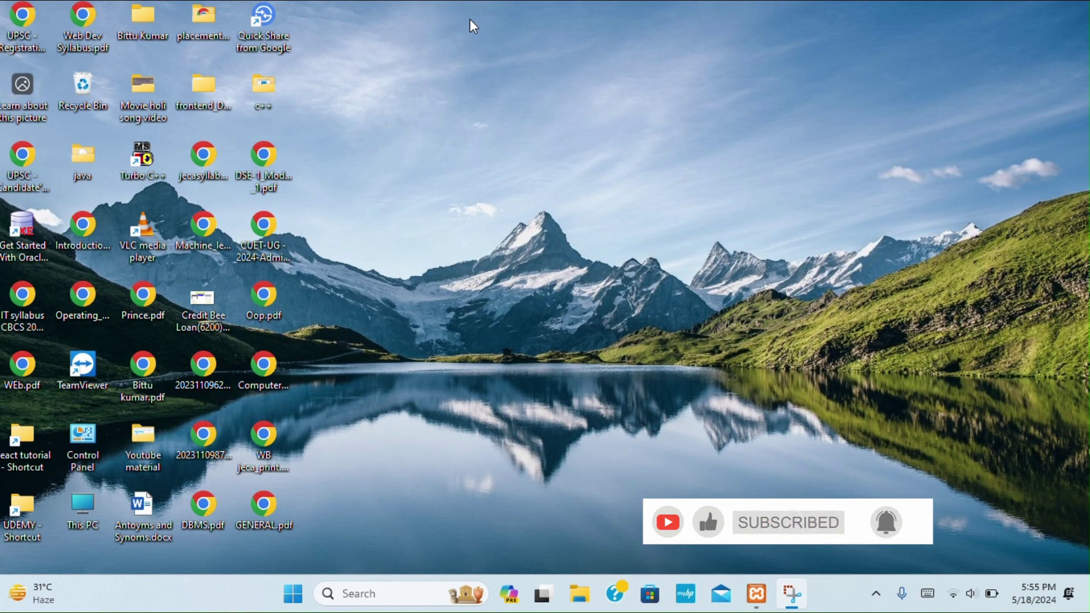
Step: Launch Google Chrome from the taskbar search to reach the XAMPP dashboard at localhost
click(391, 601)
text(ch)
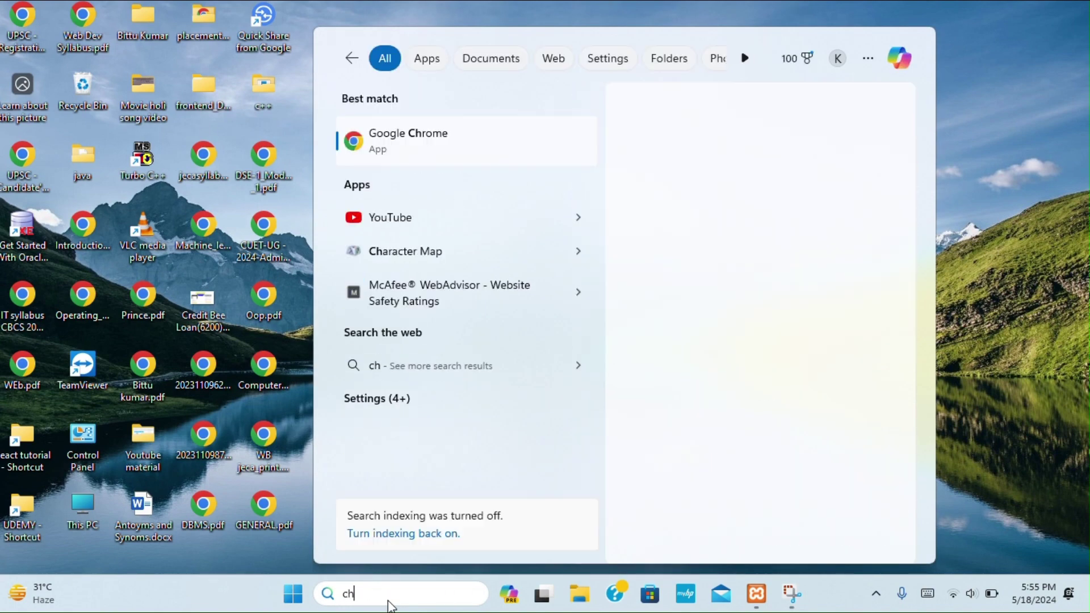
click(456, 140)
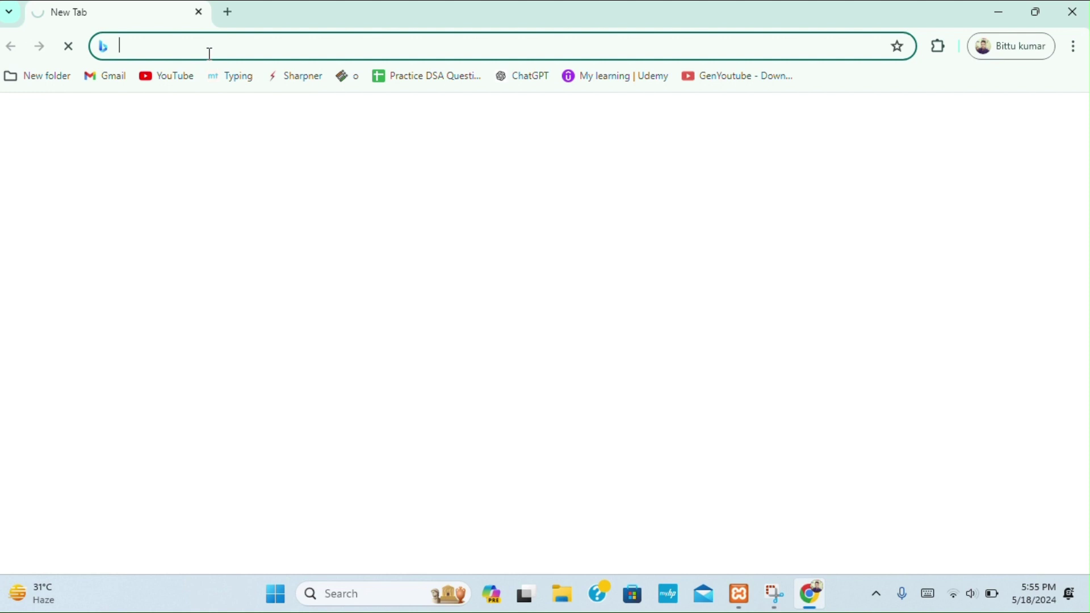
text(localhost/dashboard/)
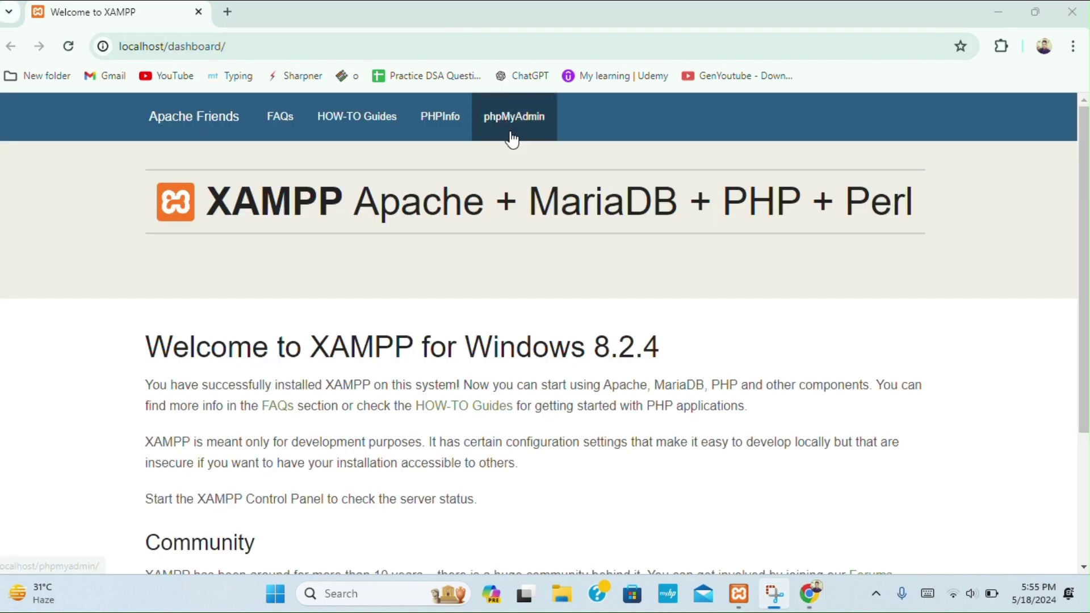
Step: Open phpMyAdmin from the dashboard, which fails with error 1130: host 'localhost' not allowed
click(511, 137)
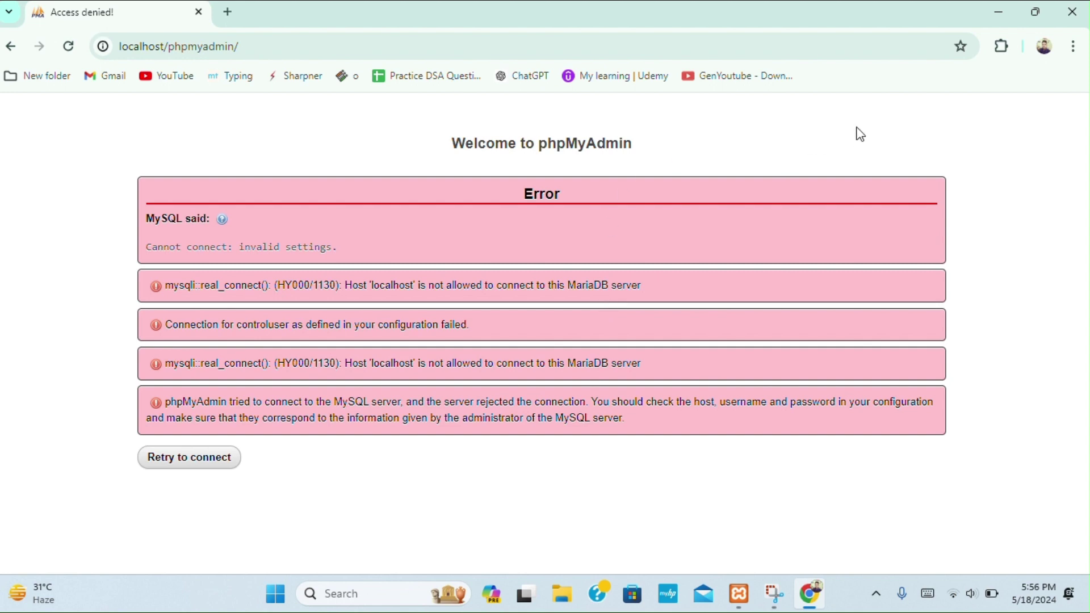
Step: Close Chrome, stop Apache and MySQL in XAMPP, and list MySQL's config files
click(1075, 15)
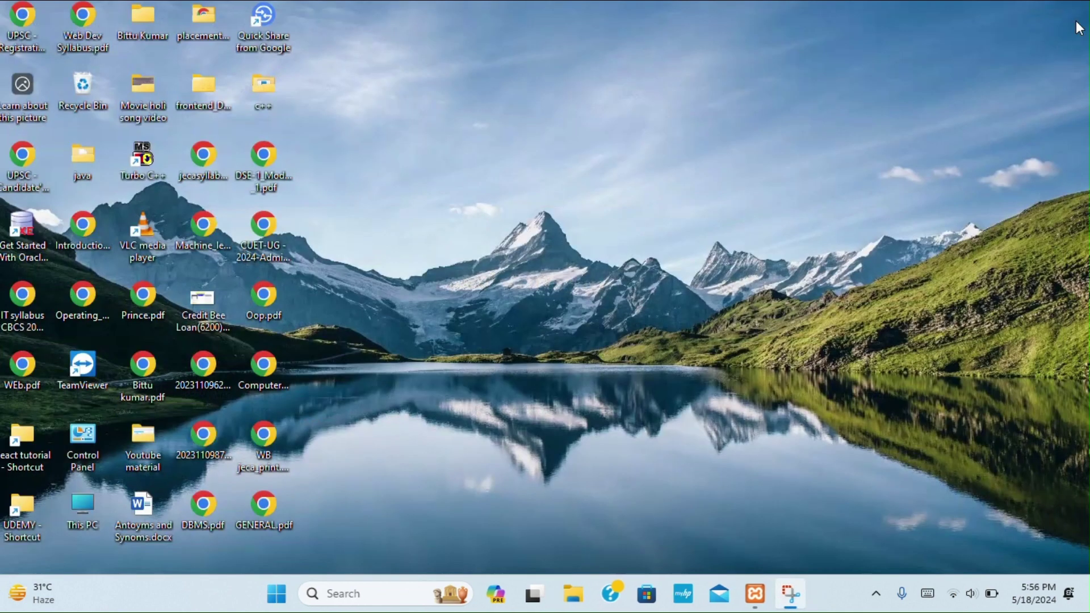
click(762, 599)
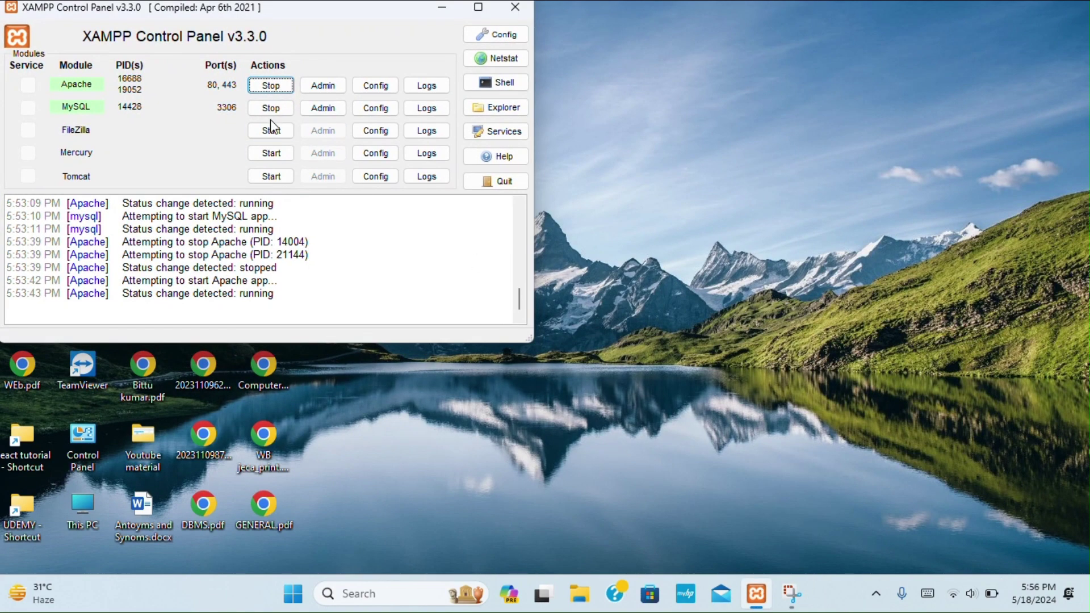
click(270, 87)
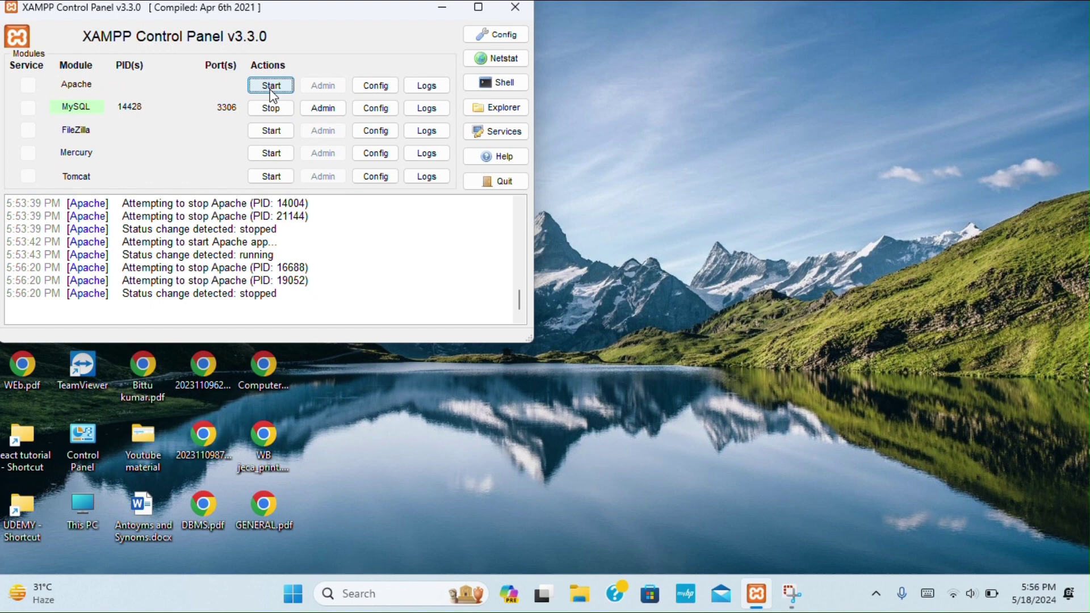
click(270, 109)
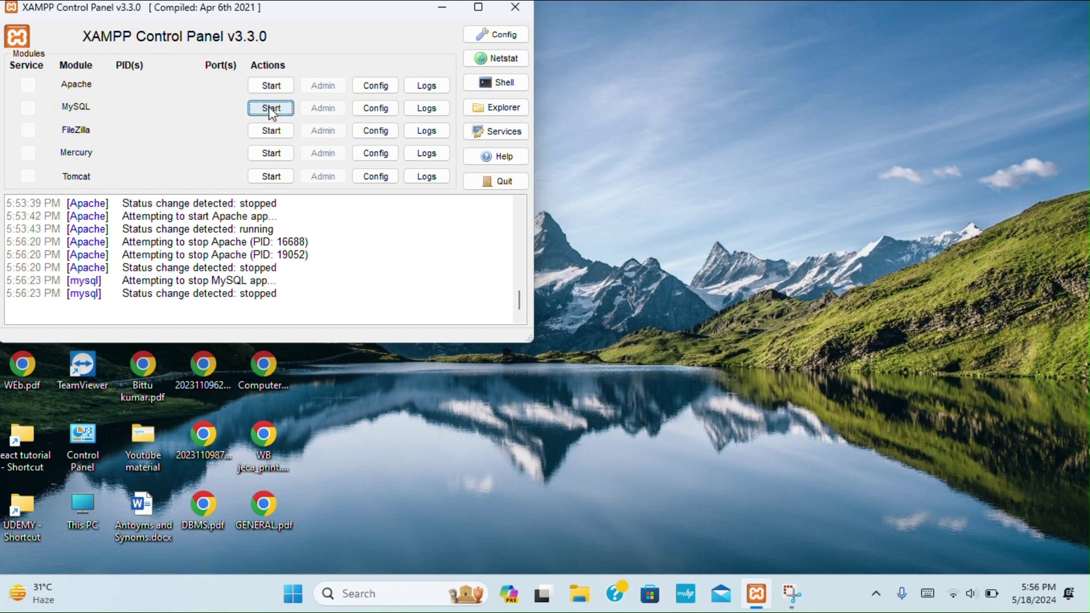
click(383, 111)
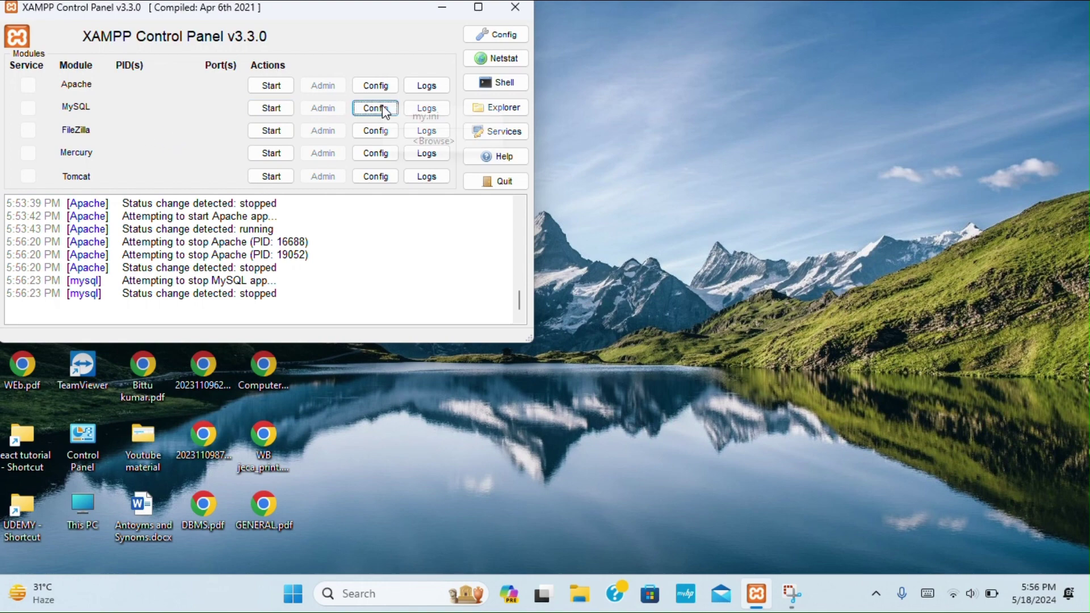
Step: Add a 'skip-grant-tables' line under [mysqld] in my.ini and save the file
click(428, 119)
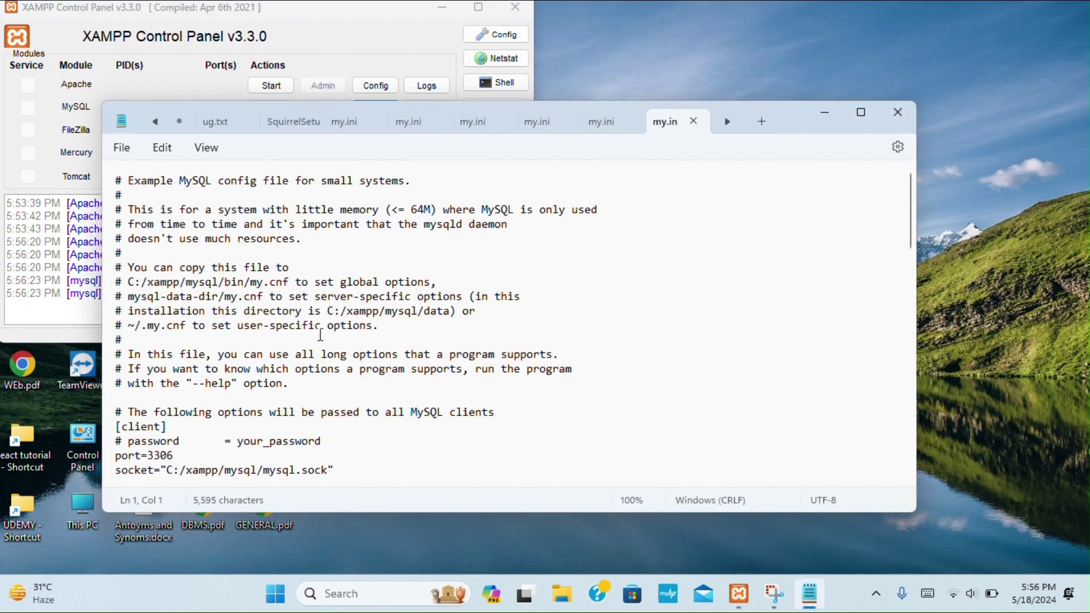
scroll(333, 345, down, 1)
scroll(334, 345, down, 1)
scroll(335, 345, down, 2)
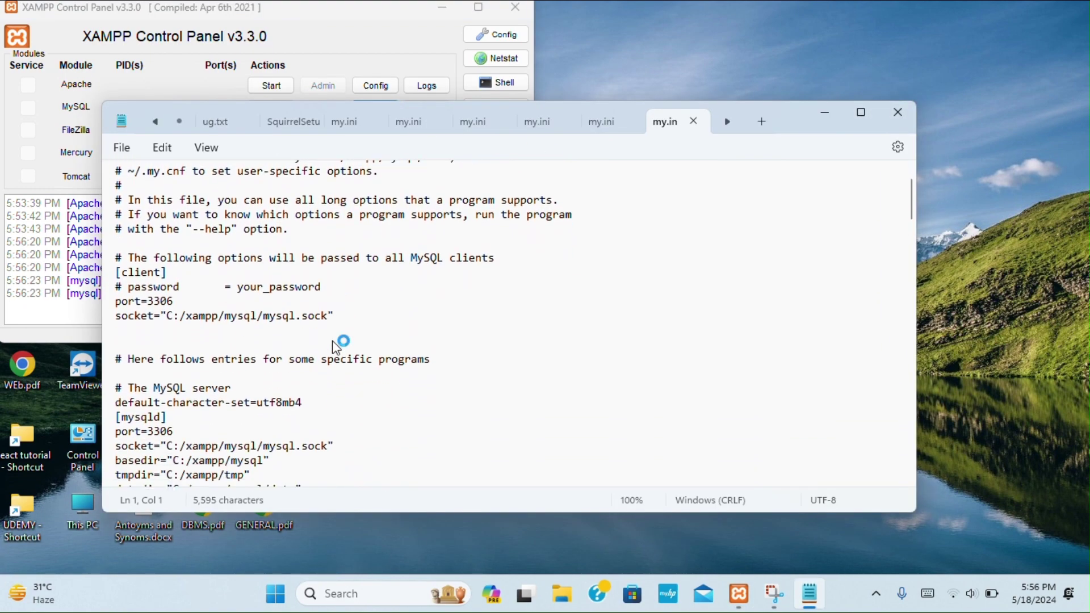
scroll(335, 346, down, 1)
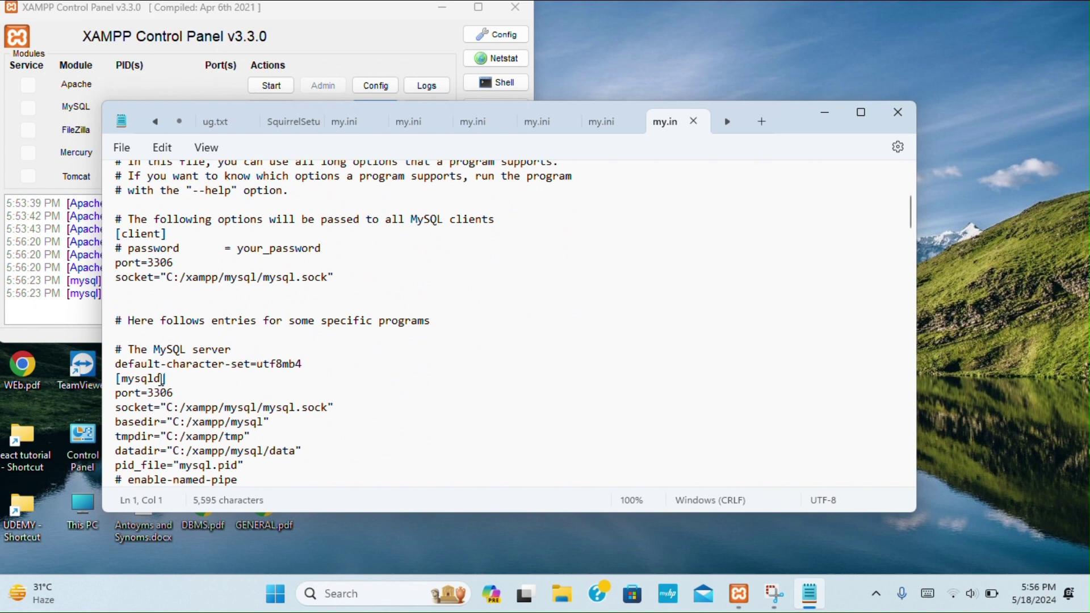
click(164, 380)
key(Return)
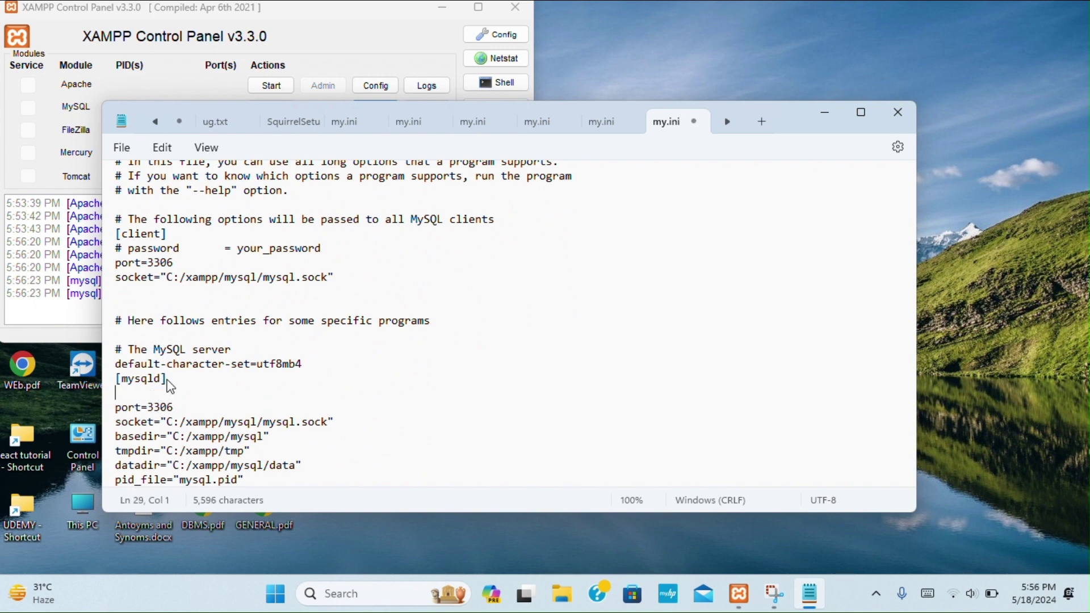
text(skip)
text(-)
text(grant)
text(-t)
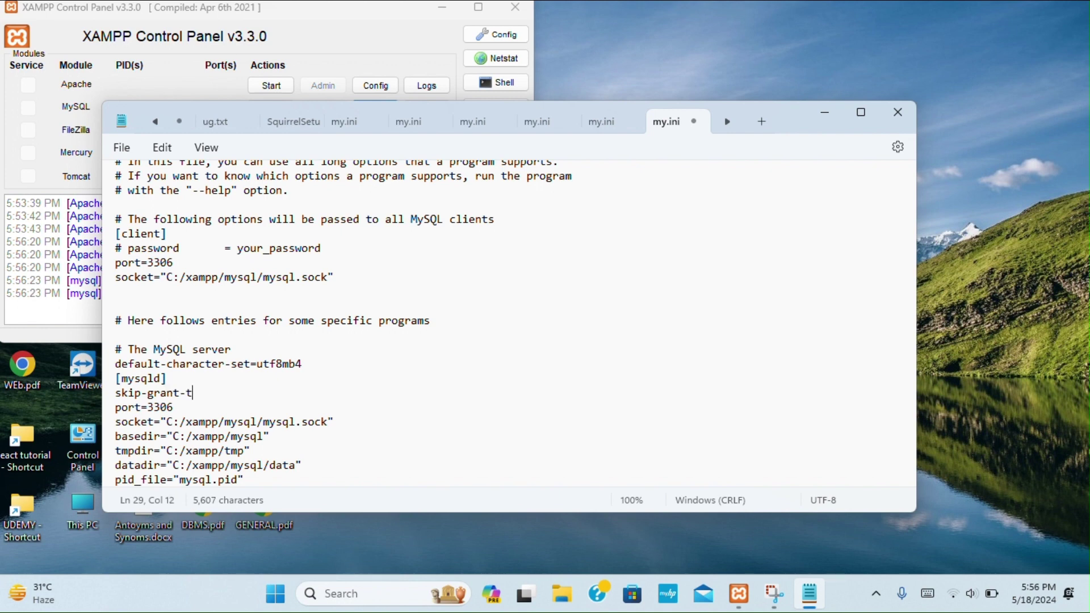
text(ables)
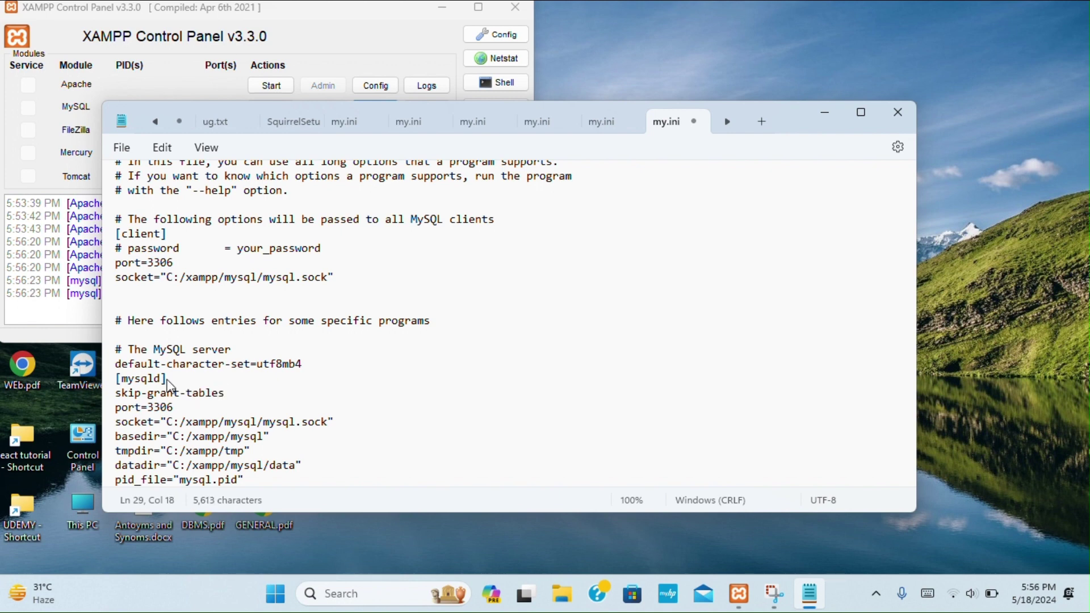
click(122, 146)
click(128, 256)
Step: Close my.ini and start Apache and MySQL again in XAMPP
click(898, 112)
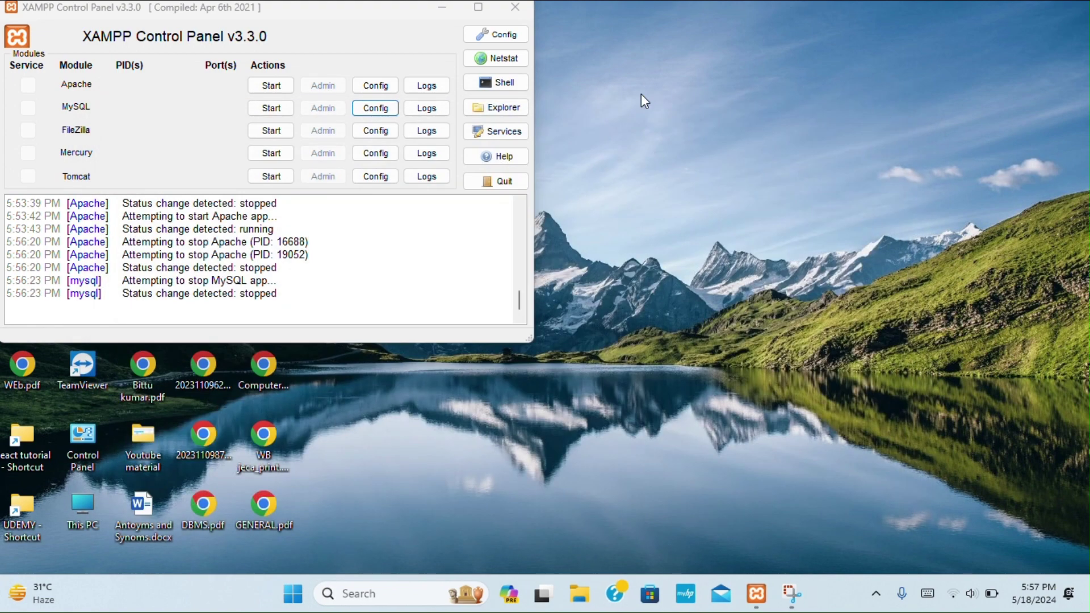
click(271, 86)
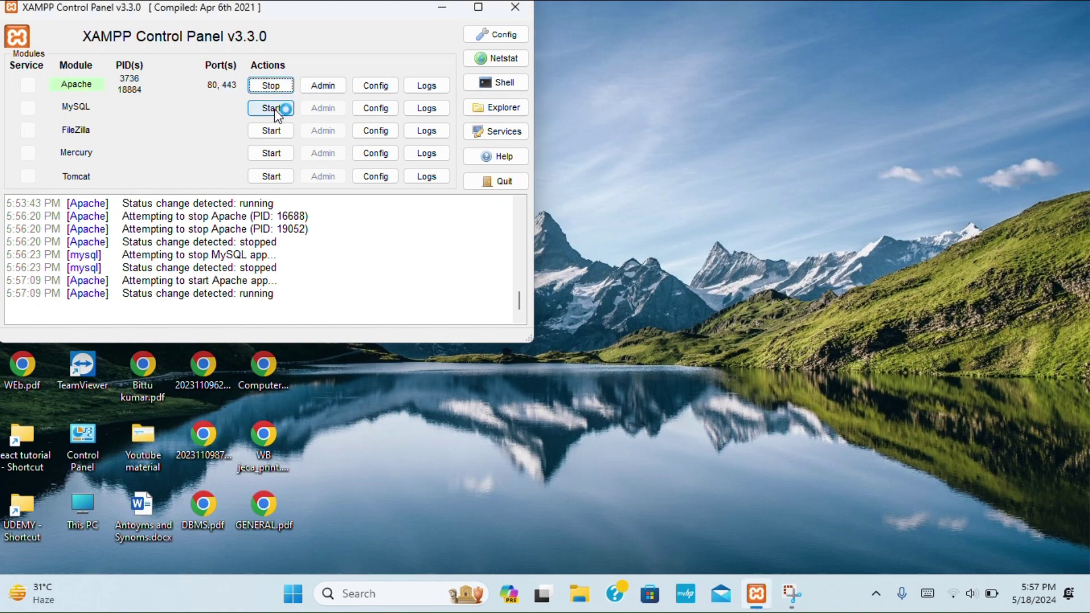
click(271, 109)
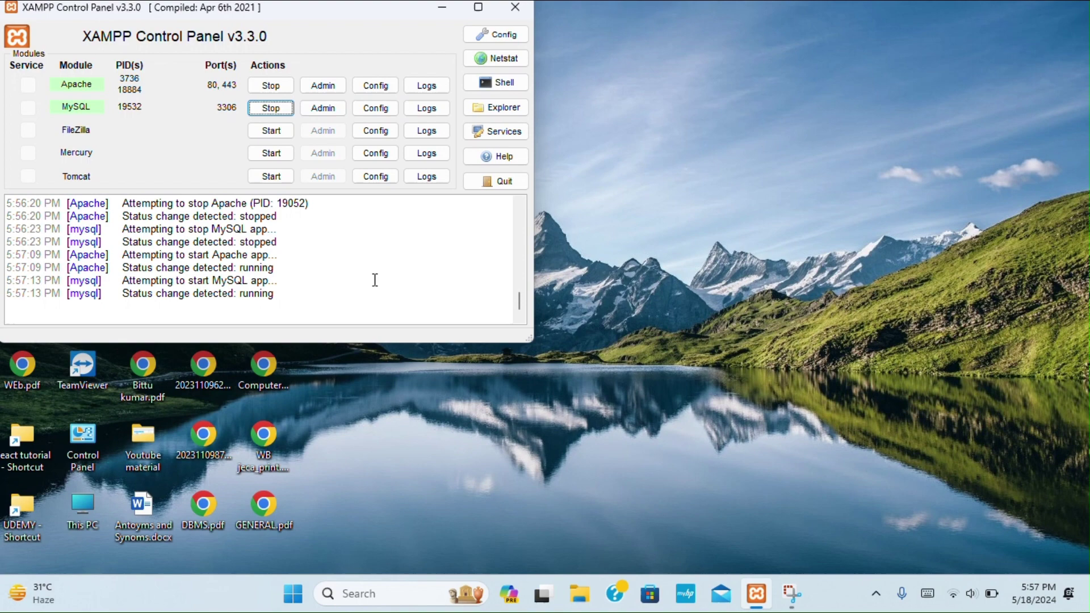
Step: Open the localhost dashboard in Edge and load phpMyAdmin without the access error
click(323, 87)
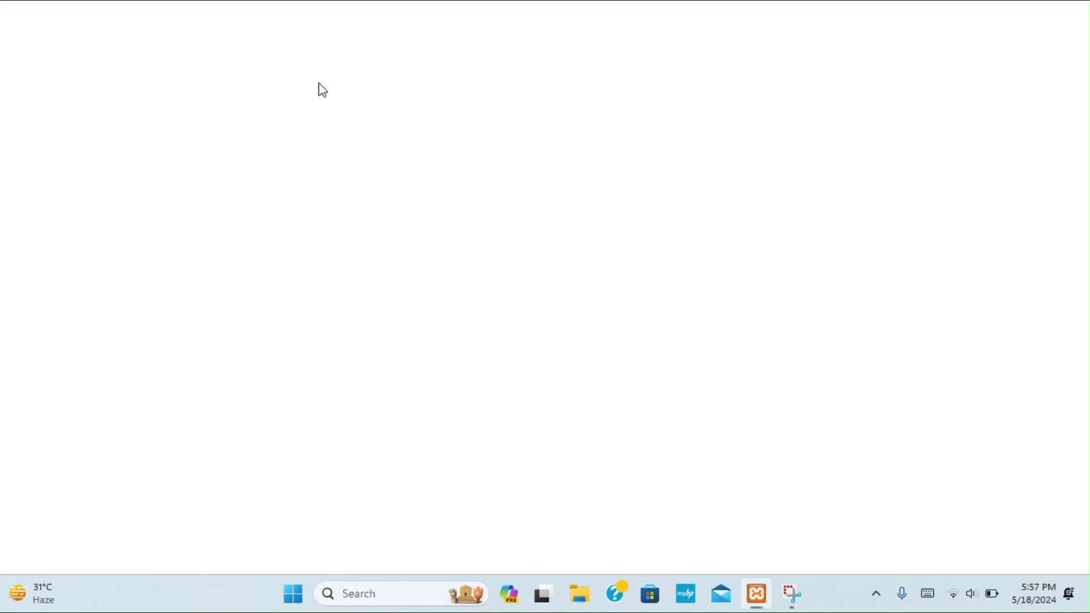
scroll(596, 255, down, 1)
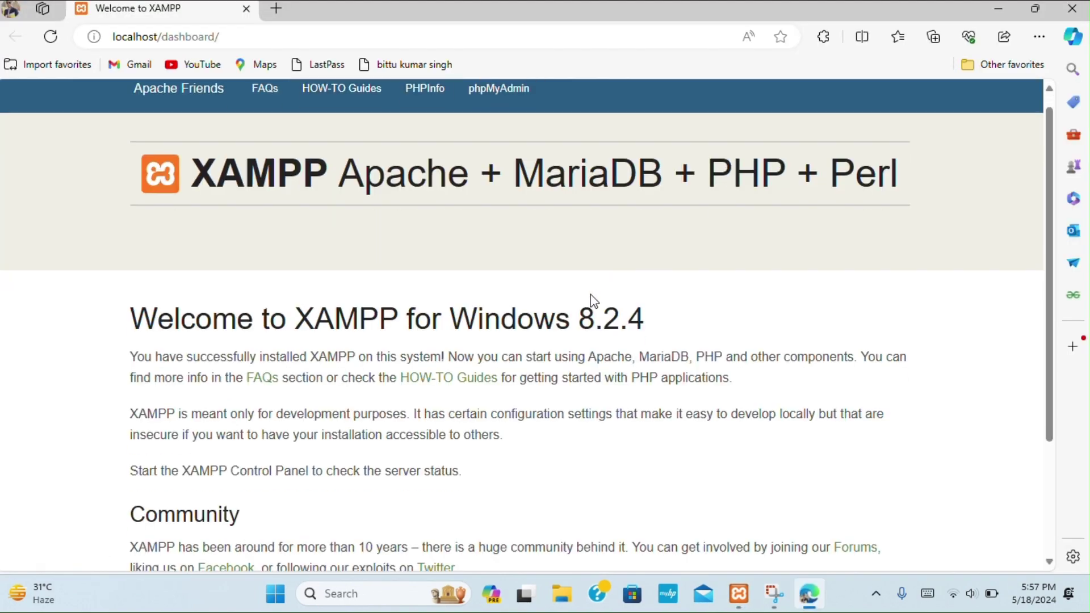
scroll(588, 299, down, 3)
scroll(588, 299, up, 3)
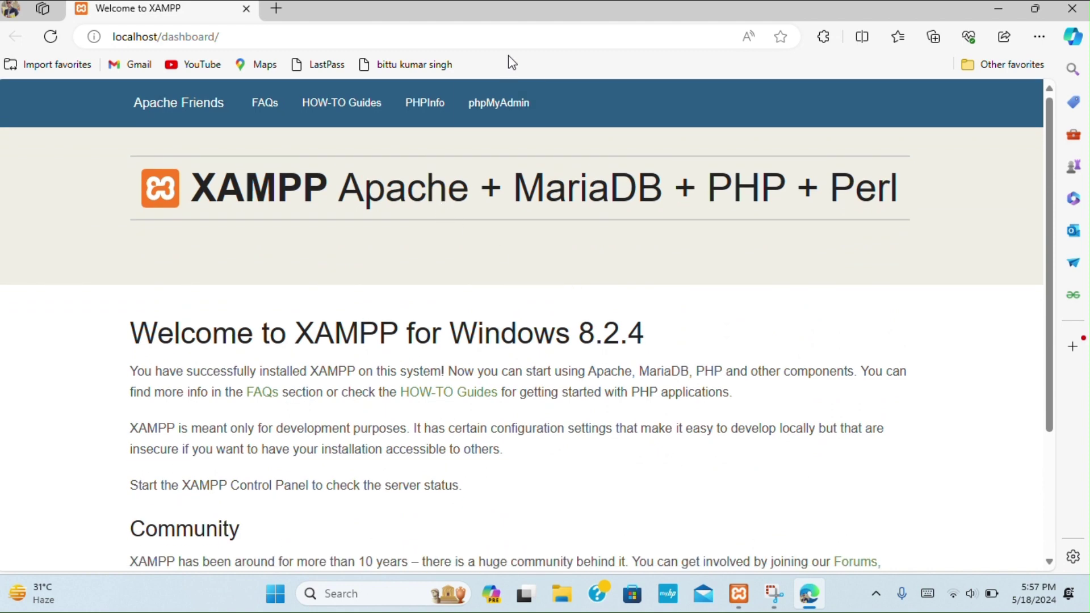
click(499, 102)
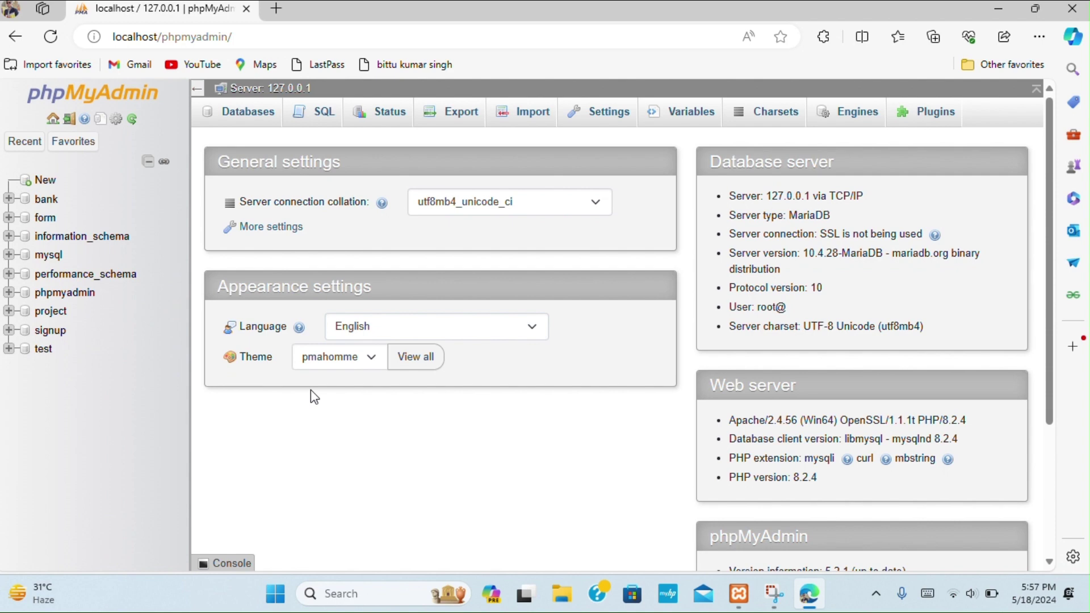
scroll(474, 443, down, 2)
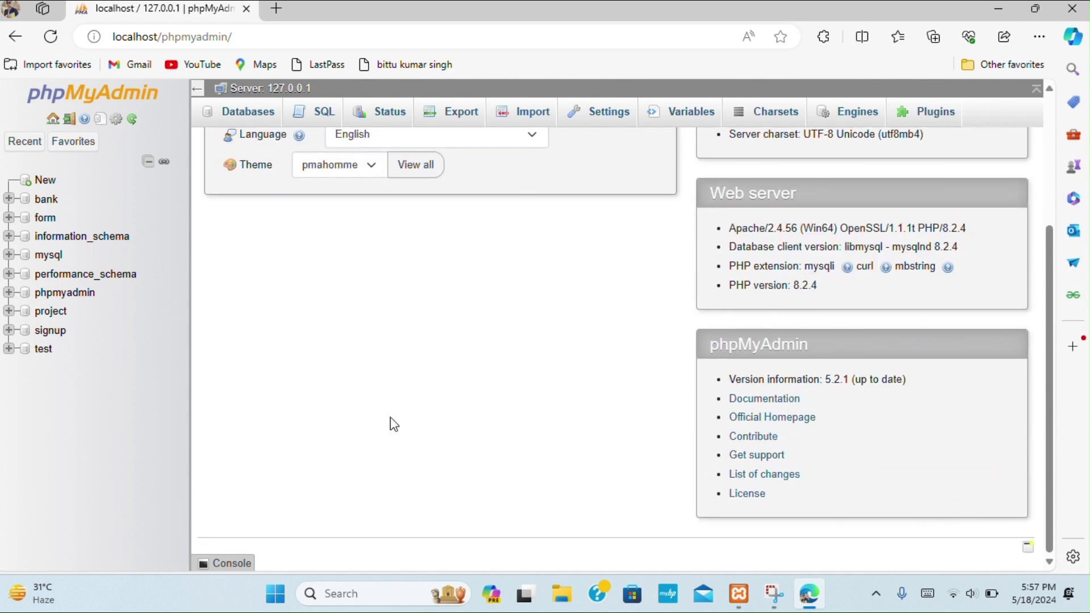
Step: Browse the 7 user rows in the signup database's userrecord table
click(64, 335)
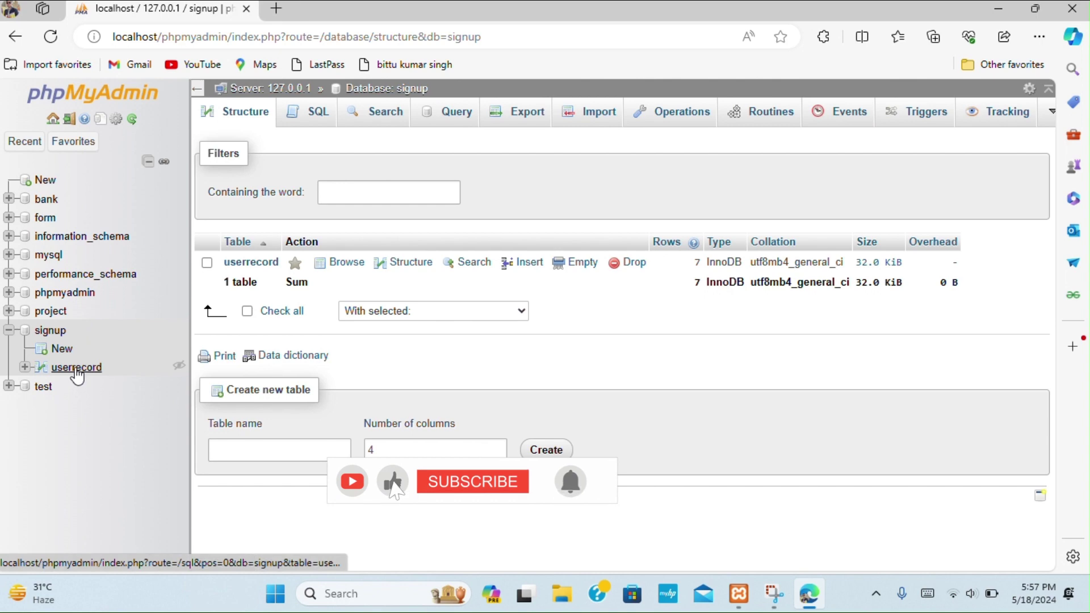
click(76, 370)
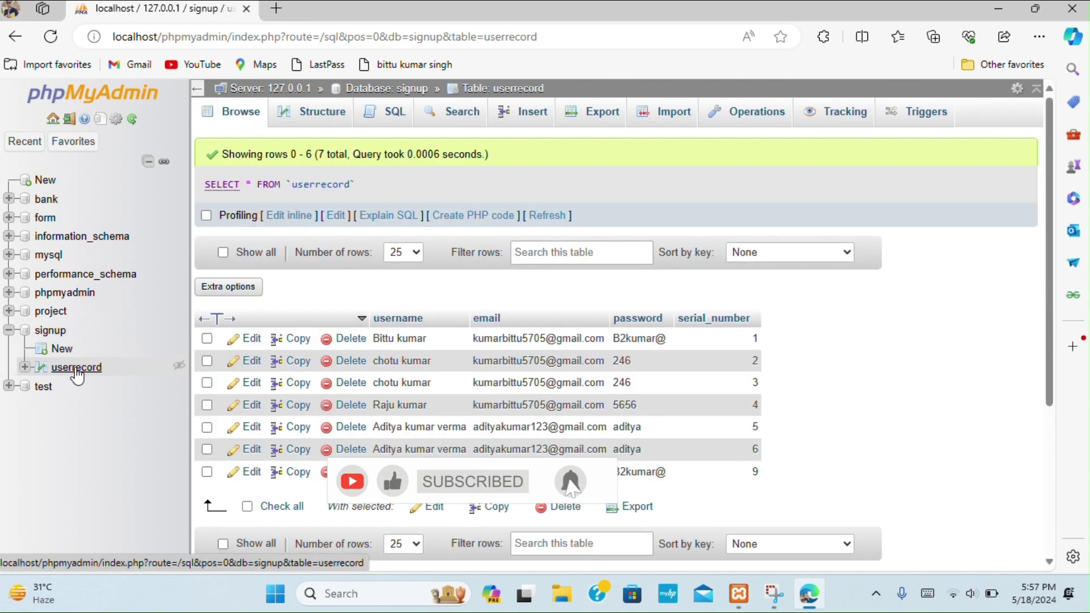
scroll(743, 453, down, 3)
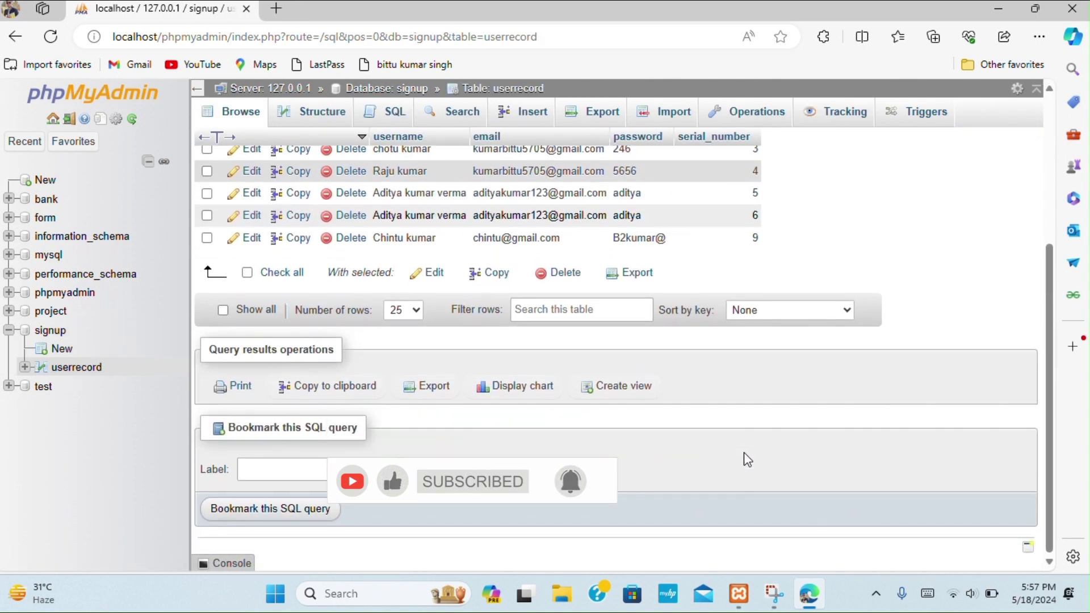